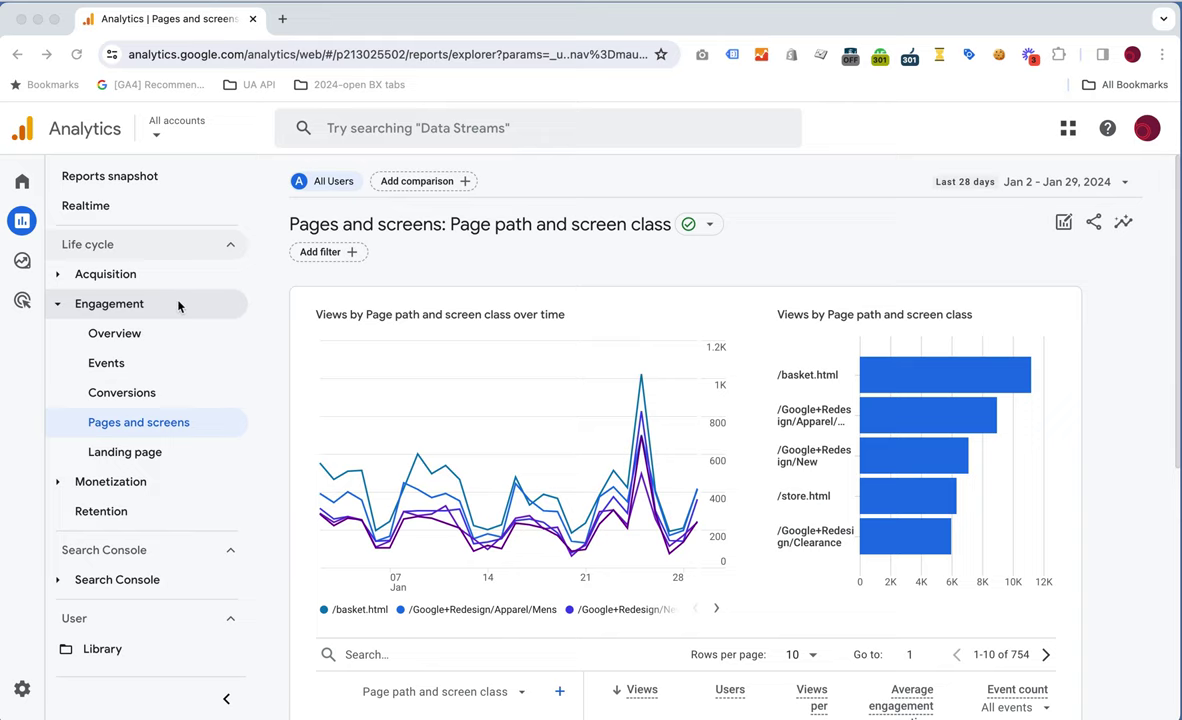
Start a new path exploration from the Explore area.
{"action": "scroll", "coordinate": [551, 398], "scroll_direction": "down", "scroll_amount": 3}
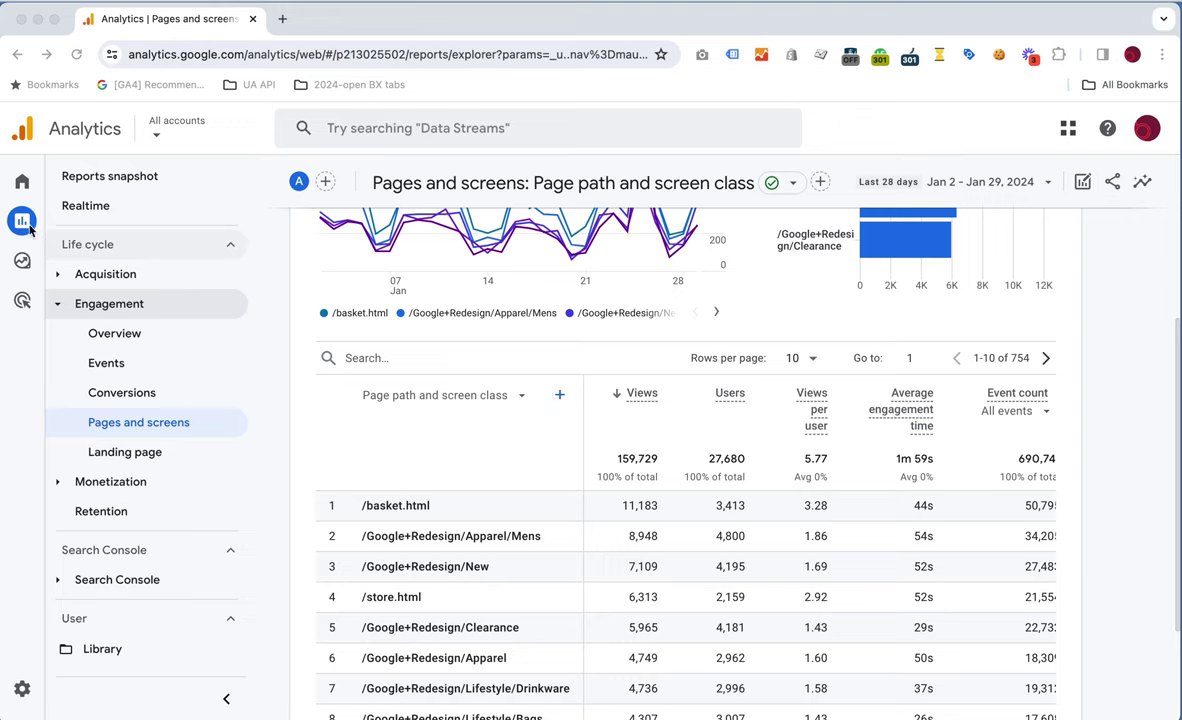
{"action": "left_click", "coordinate": [36, 259]}
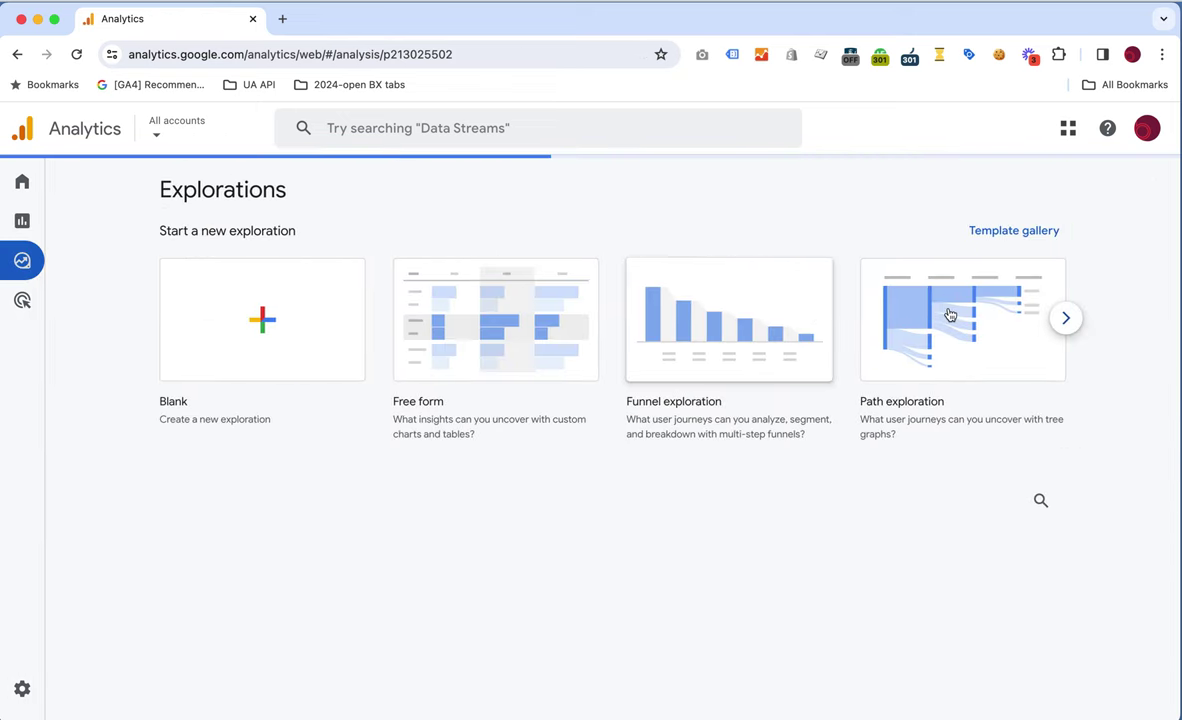
{"action": "left_click", "coordinate": [950, 315]}
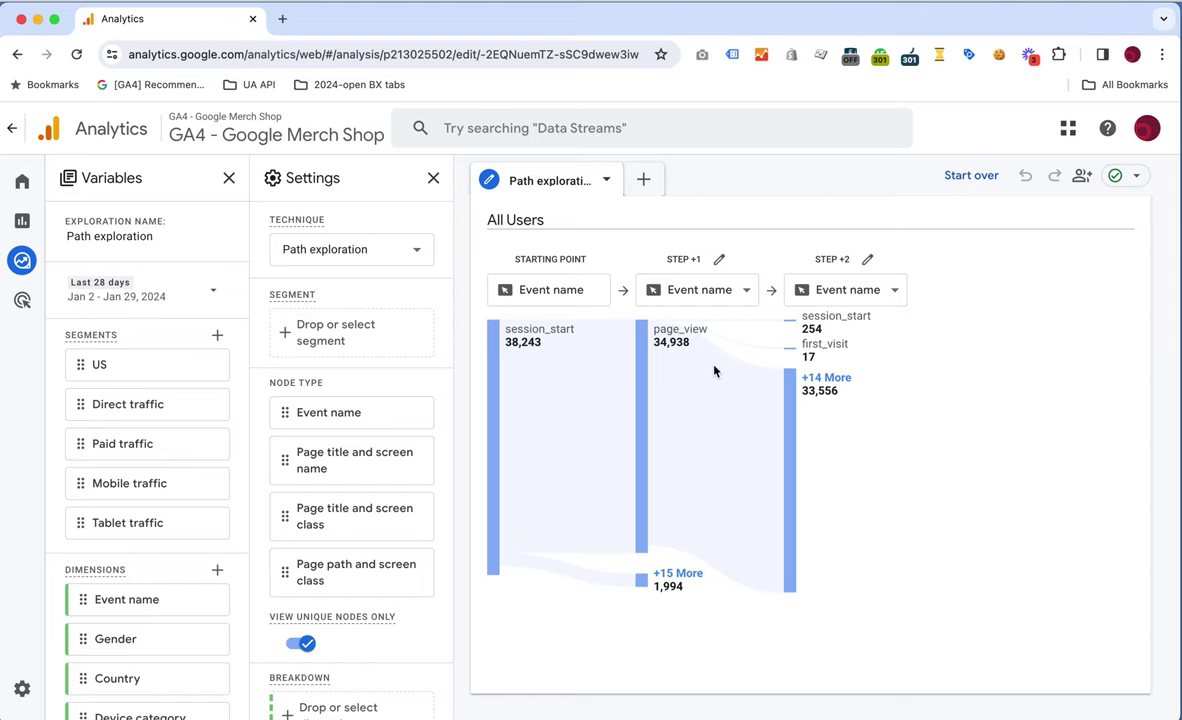
Reveal the 15 hidden step +1 events and expand first_visit into a third step.
{"action": "left_click", "coordinate": [679, 574]}
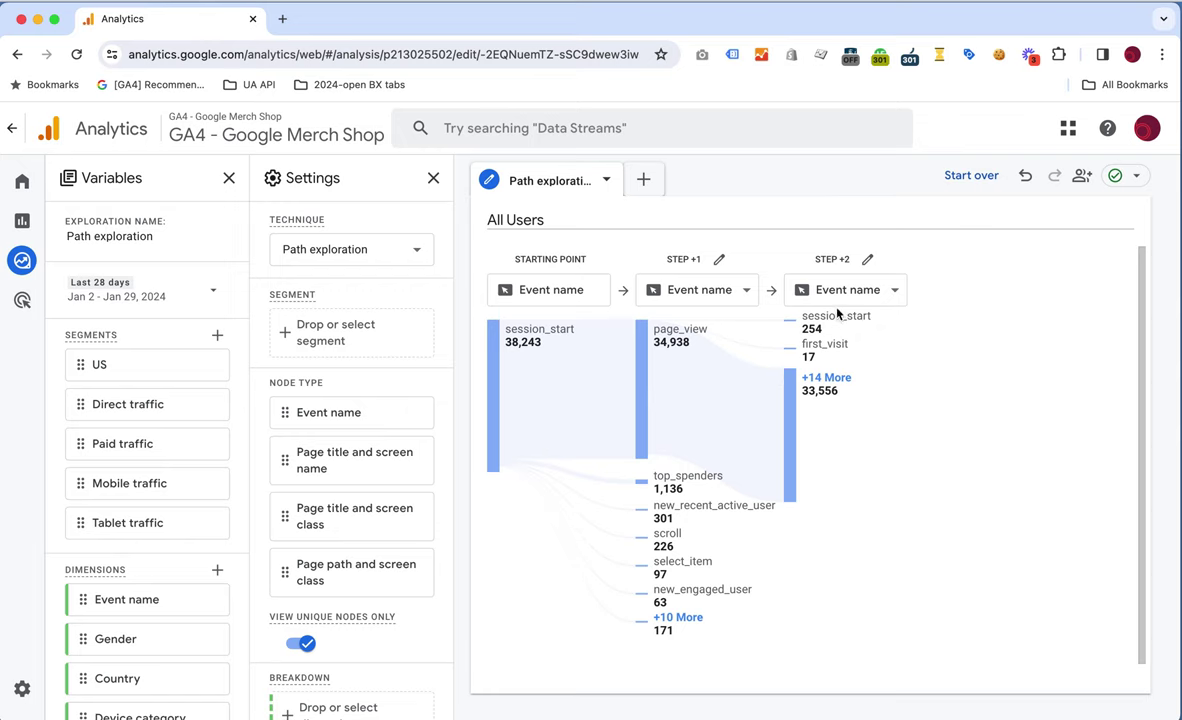
{"action": "left_click", "coordinate": [842, 346]}
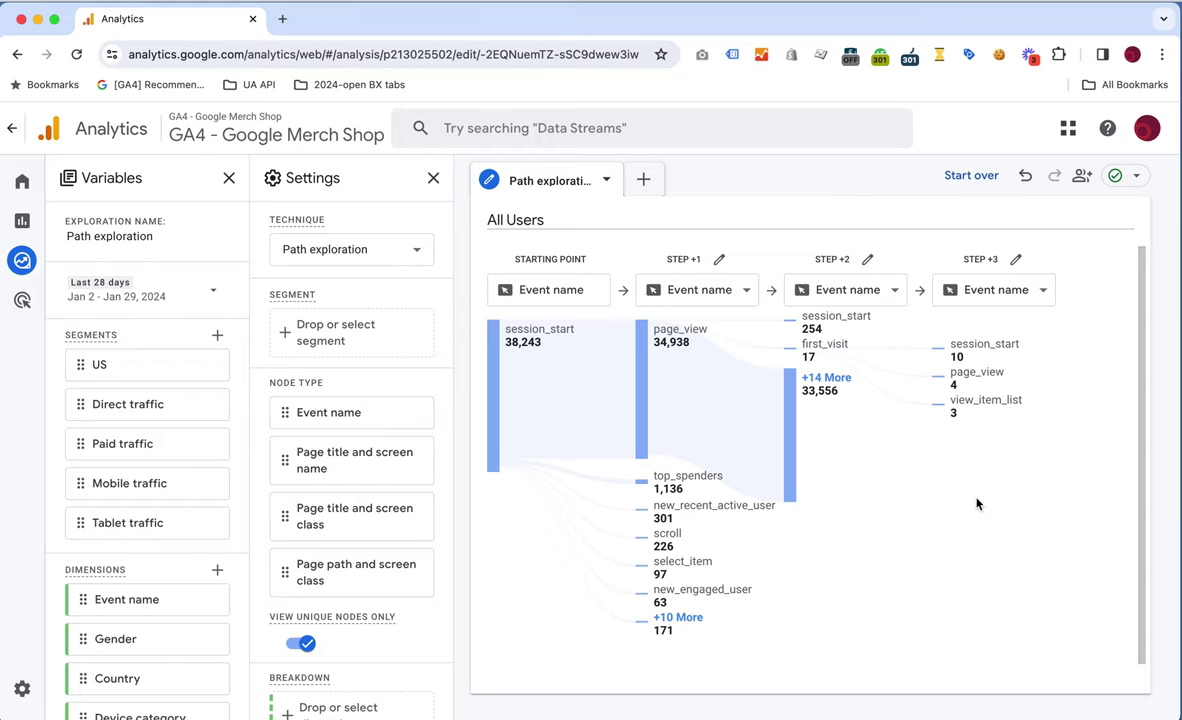
{"action": "left_click", "coordinate": [733, 291]}
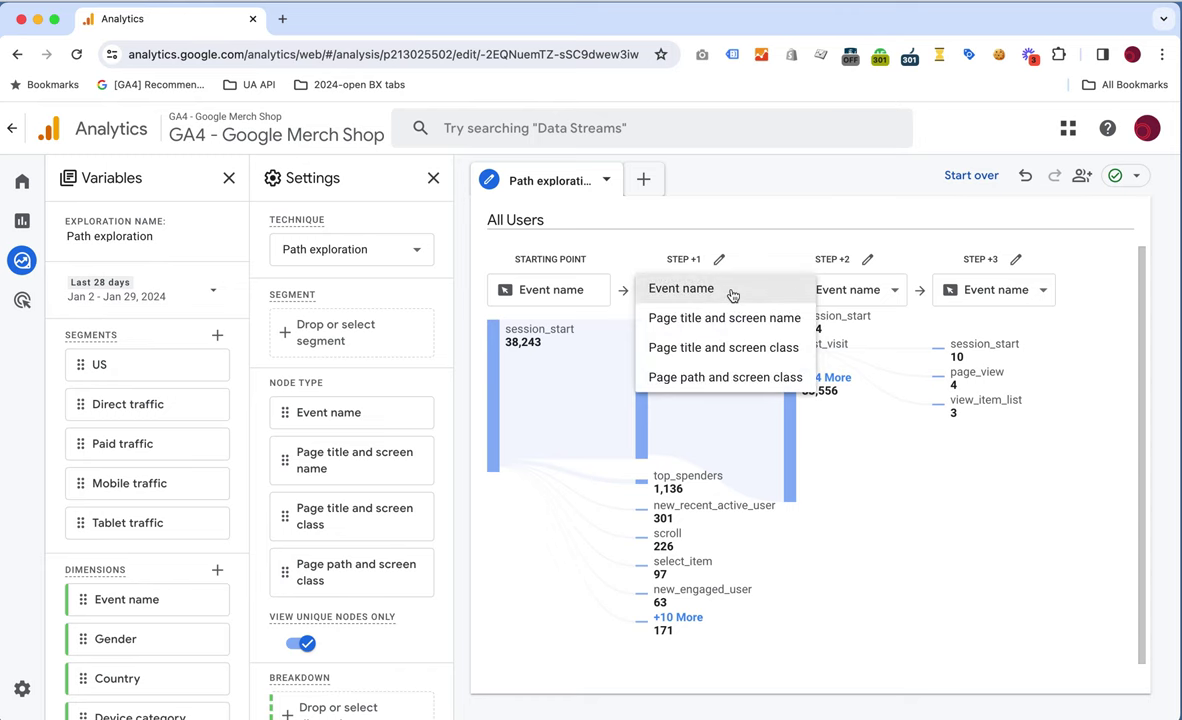
Show page titles at step +1 and expand Men's / Unisex and Chrome Dino Warm and Cozy Accessory Pack.
{"action": "left_click", "coordinate": [733, 317]}
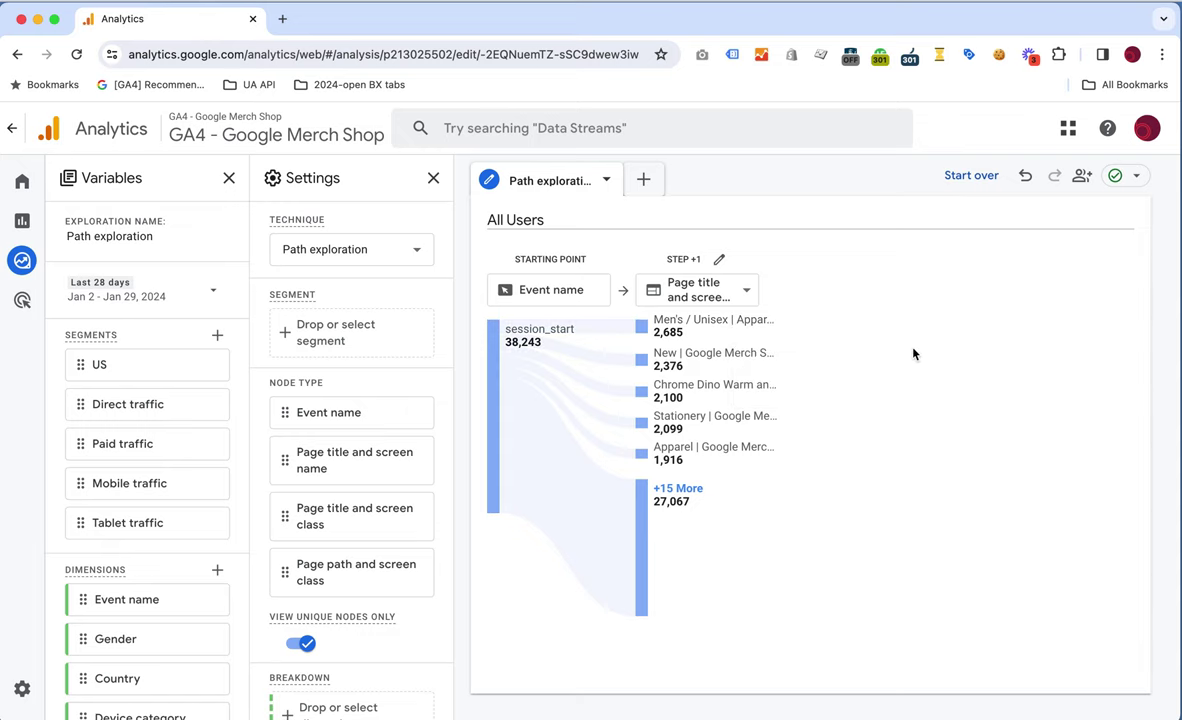
{"action": "left_click", "coordinate": [743, 326]}
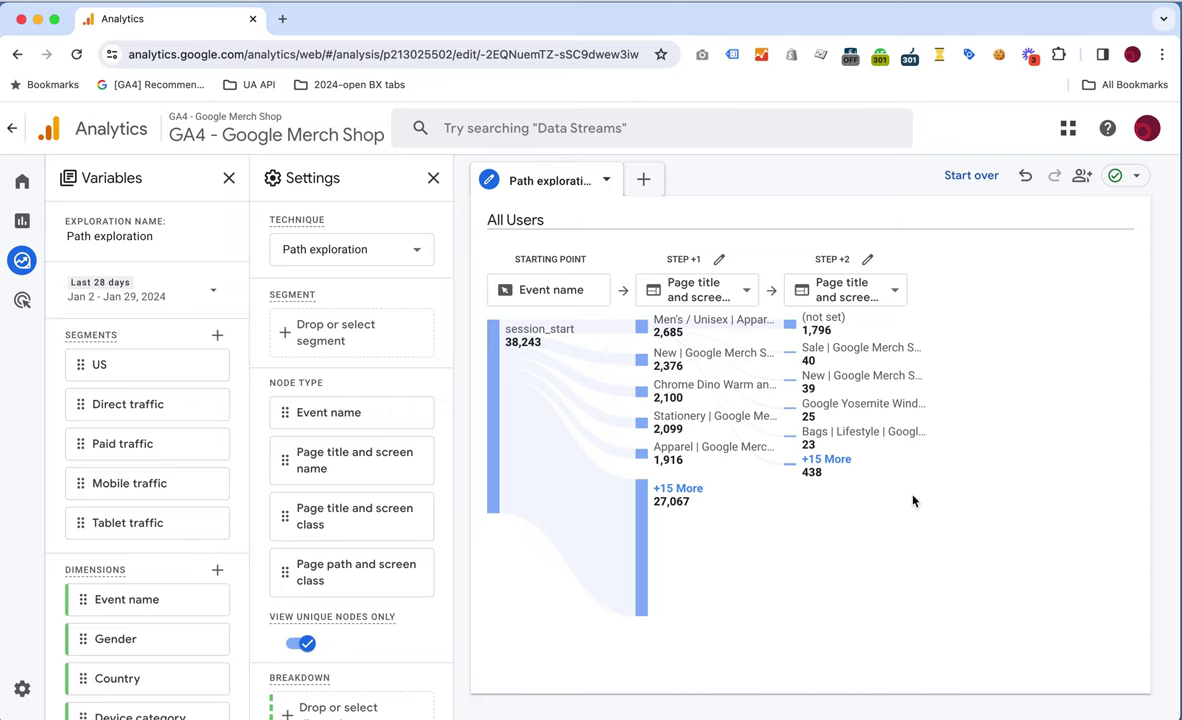
{"action": "mouse_move", "coordinate": [705, 393]}
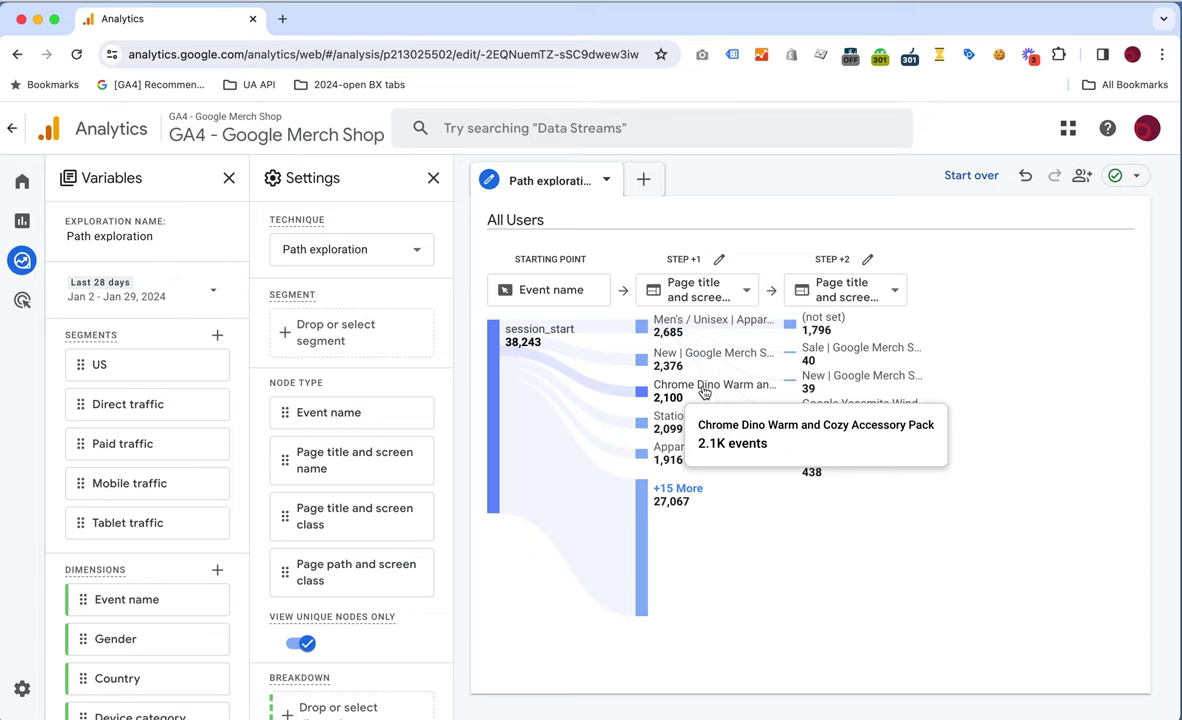
{"action": "left_click", "coordinate": [705, 393]}
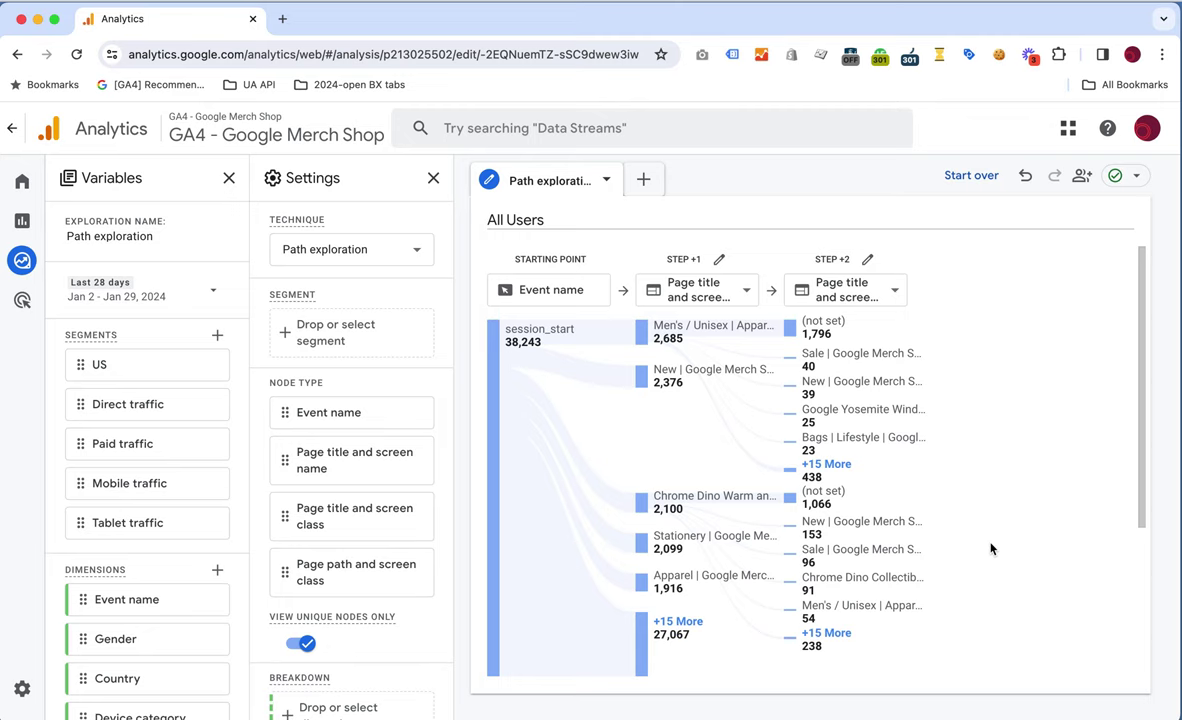
Switch step +2 to event names, showing view_item_list and new_recent_active_user.
{"action": "left_click", "coordinate": [893, 293]}
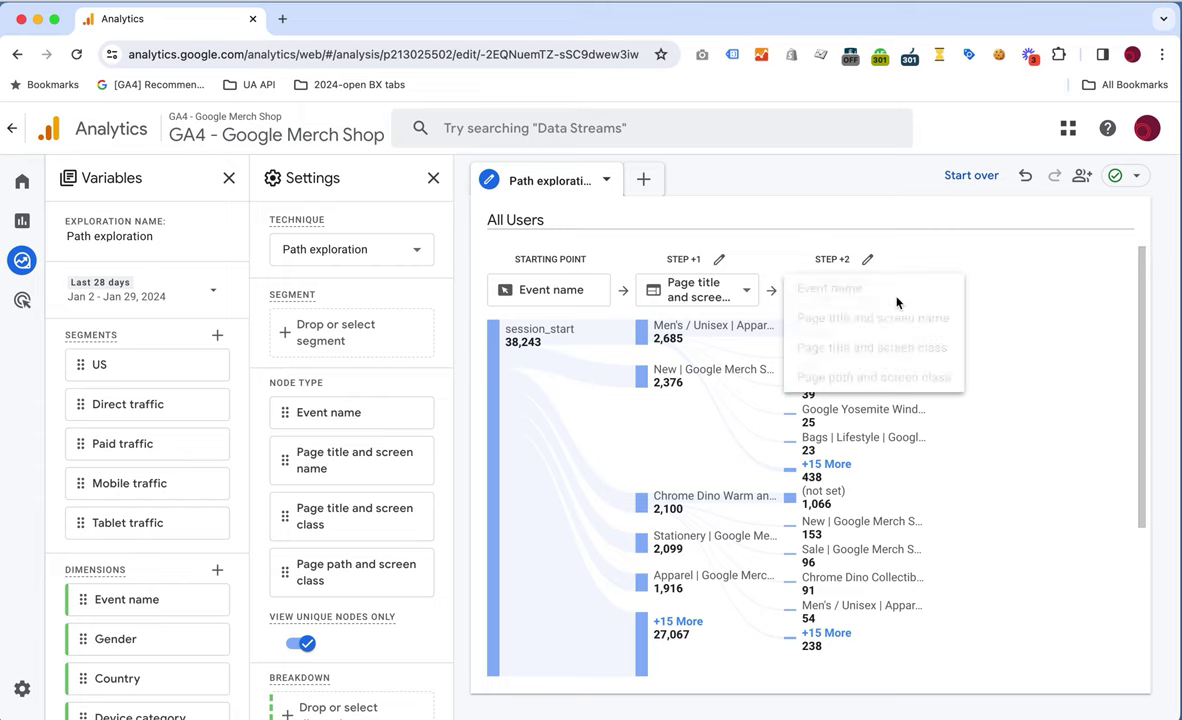
{"action": "left_click", "coordinate": [845, 291]}
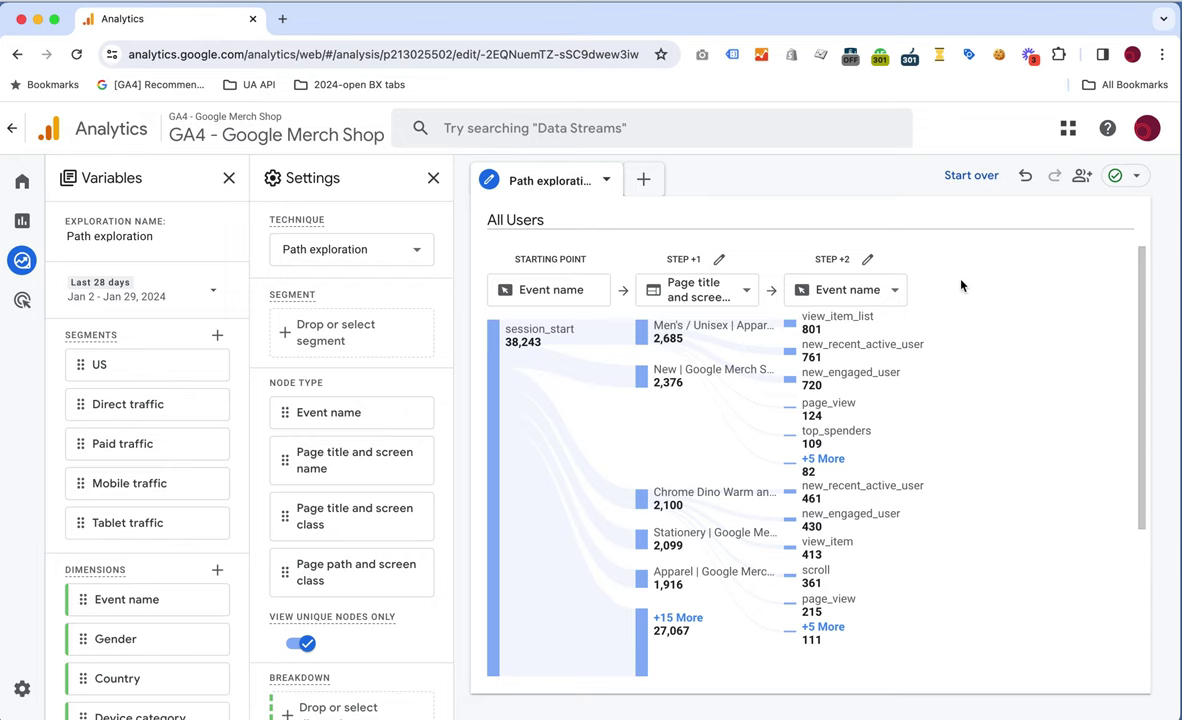
Start over and make the add_to_cart event the ending point of the paths.
{"action": "left_click", "coordinate": [966, 175]}
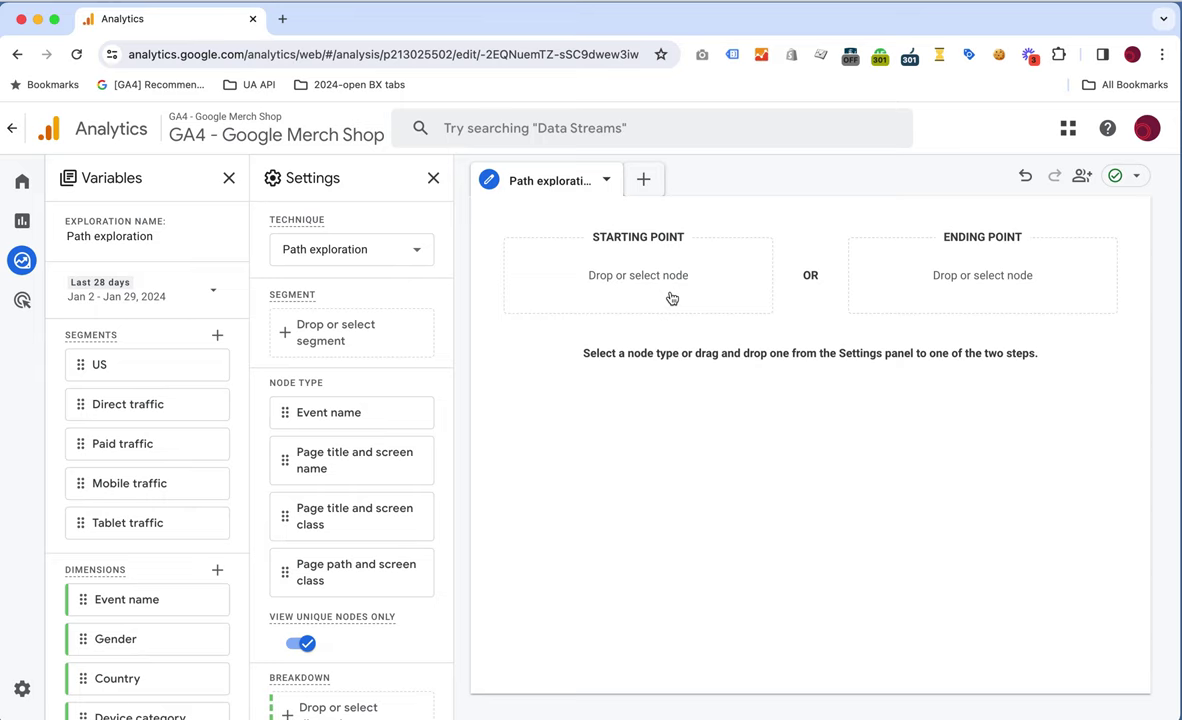
{"action": "left_click", "coordinate": [978, 267]}
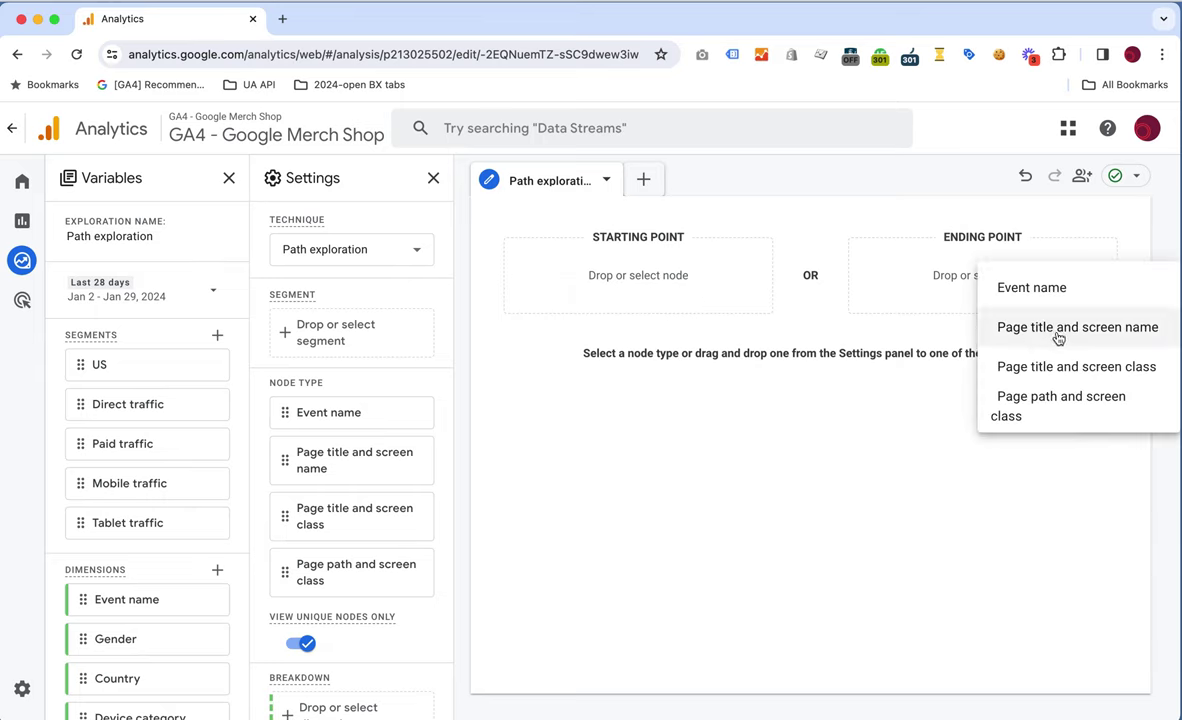
{"action": "left_click", "coordinate": [1047, 288]}
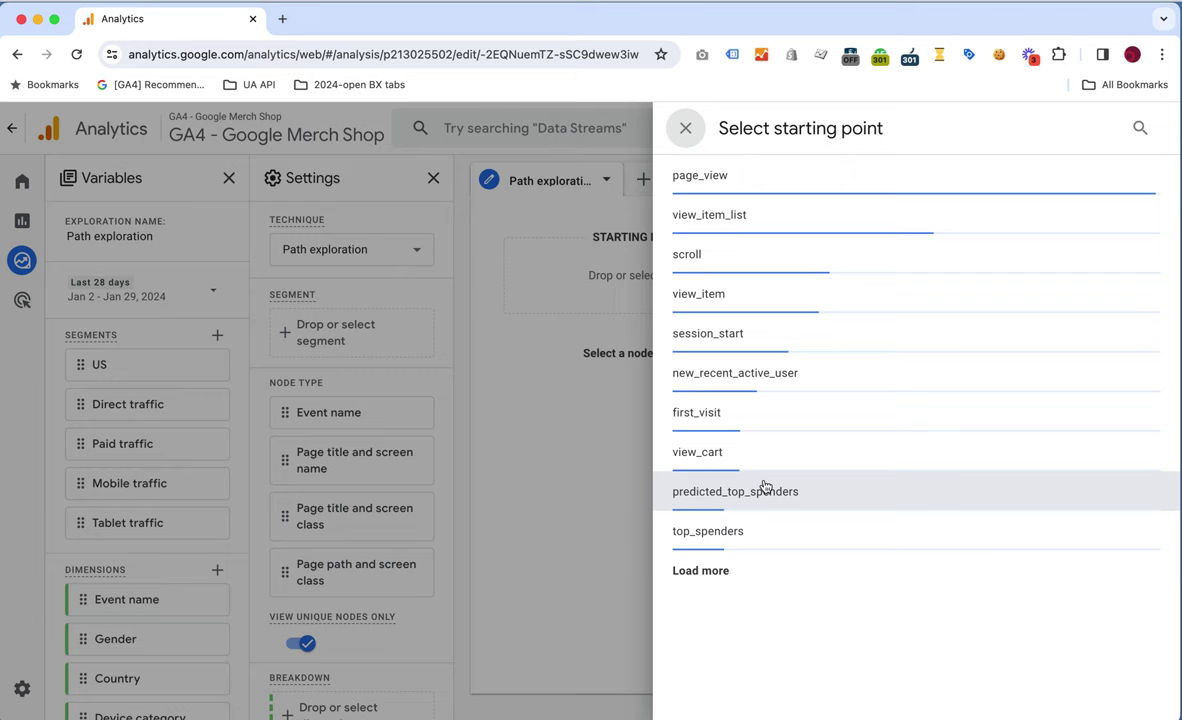
{"action": "left_click", "coordinate": [705, 576]}
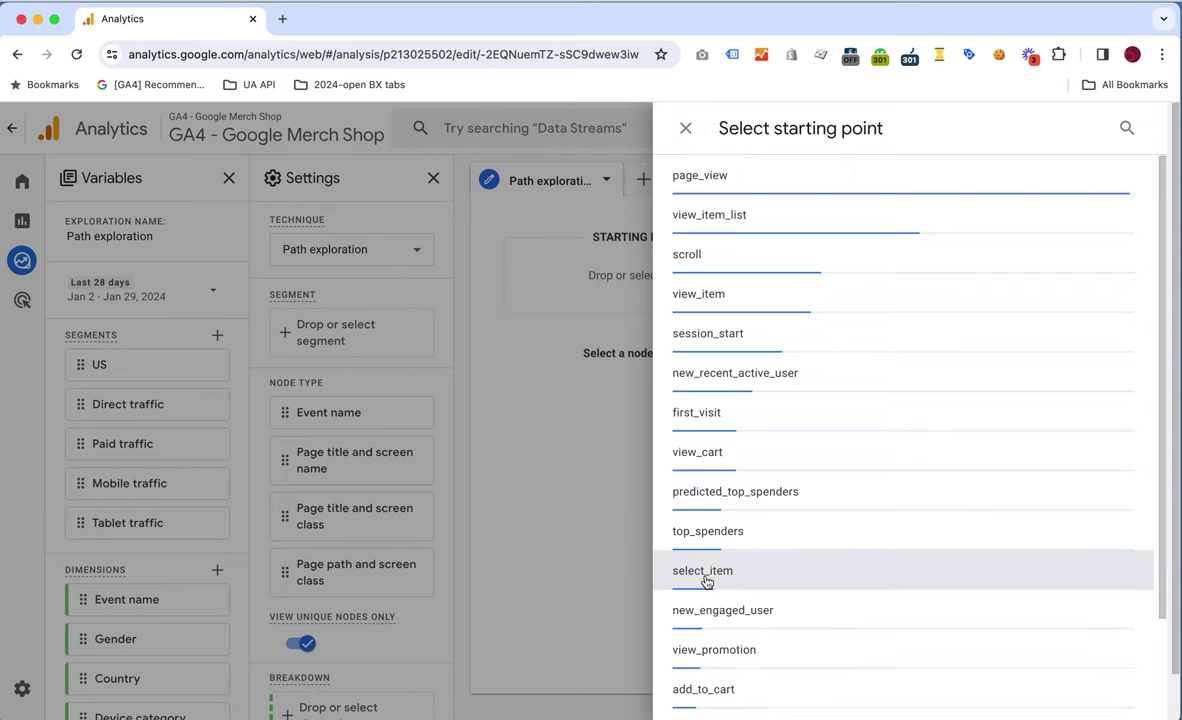
{"action": "scroll", "coordinate": [705, 580], "scroll_direction": "down", "scroll_amount": 3}
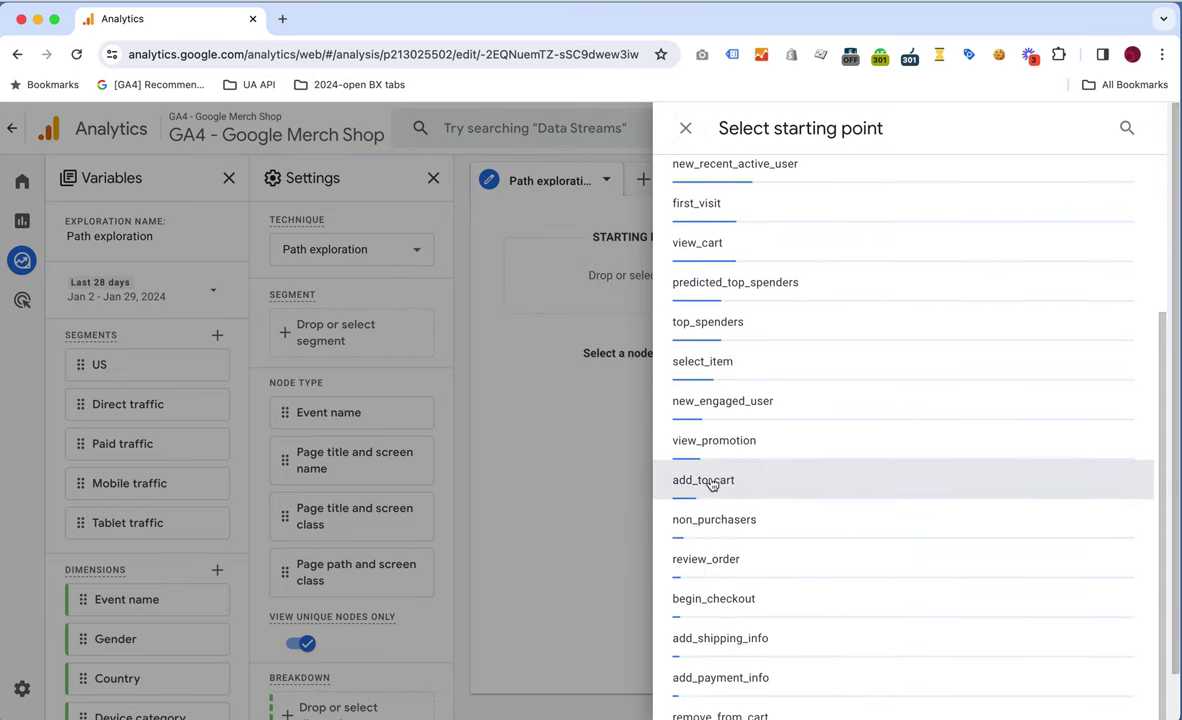
{"action": "left_click", "coordinate": [693, 478]}
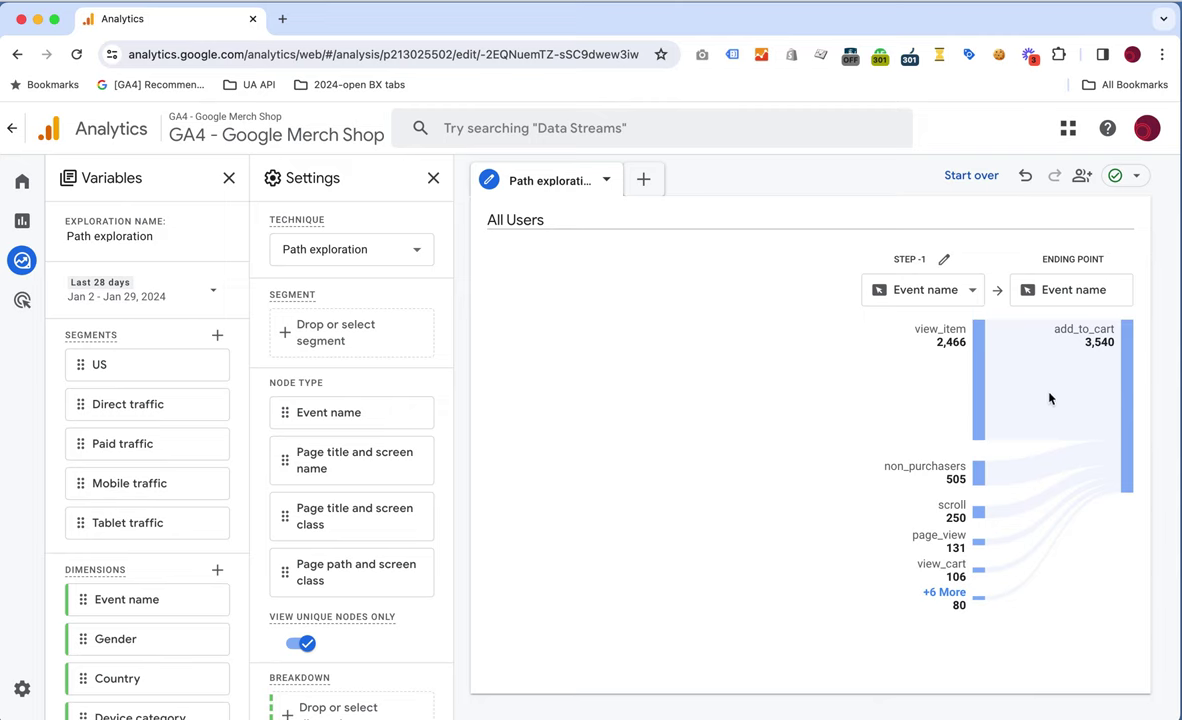
Show page titles at step -1 and expand the Shopping Cart node.
{"action": "left_click", "coordinate": [948, 302]}
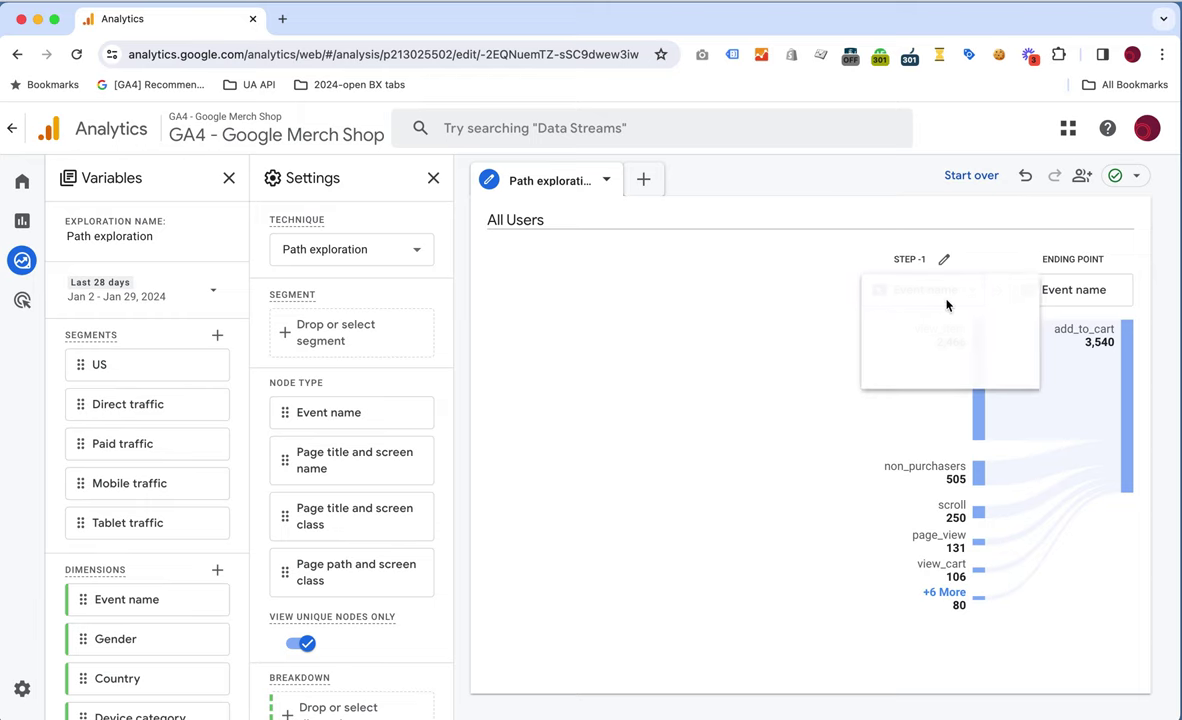
{"action": "left_click", "coordinate": [922, 318]}
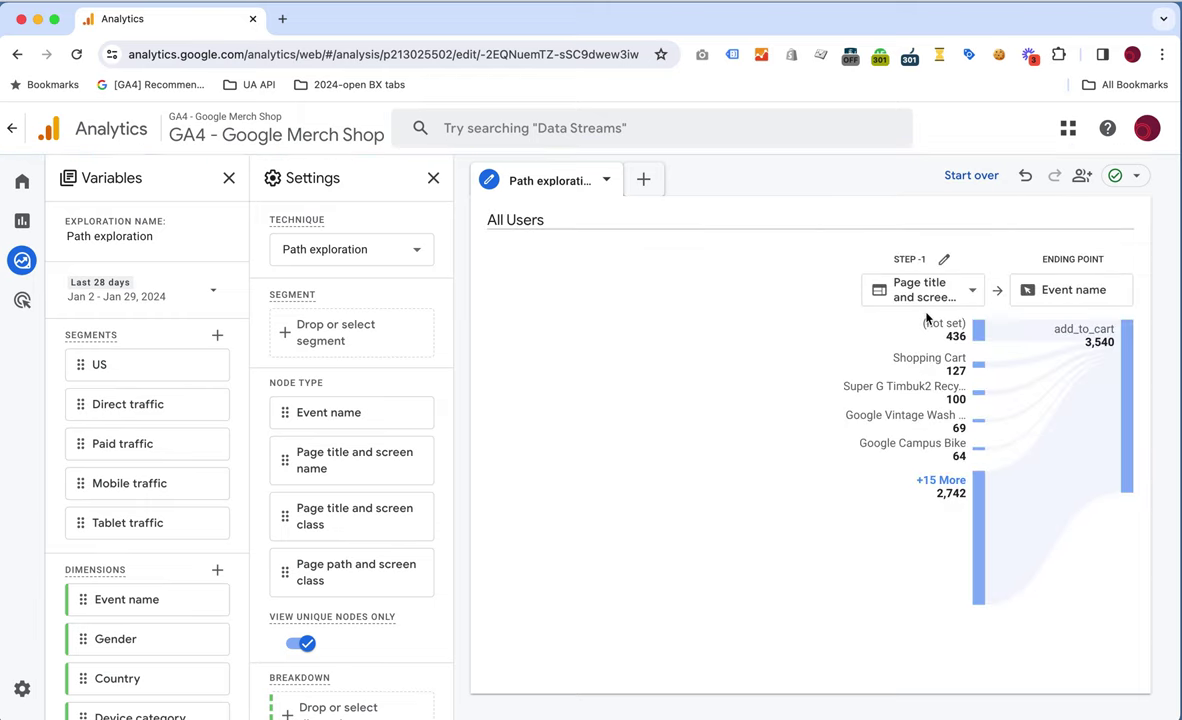
{"action": "left_click", "coordinate": [926, 368]}
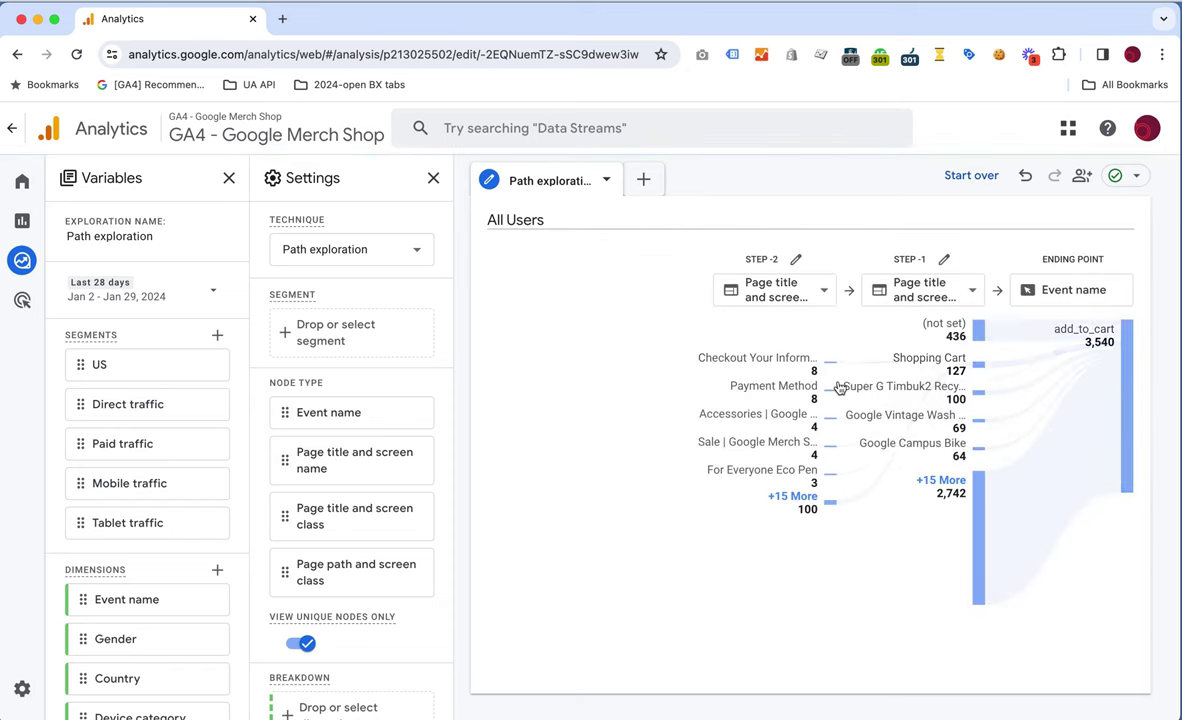
Expand the Super G Timbuk2 Recycled Backpack and Bags | Lifestyle | Google Merch Shop nodes.
{"action": "mouse_move", "coordinate": [749, 447]}
{"action": "mouse_move", "coordinate": [745, 374]}
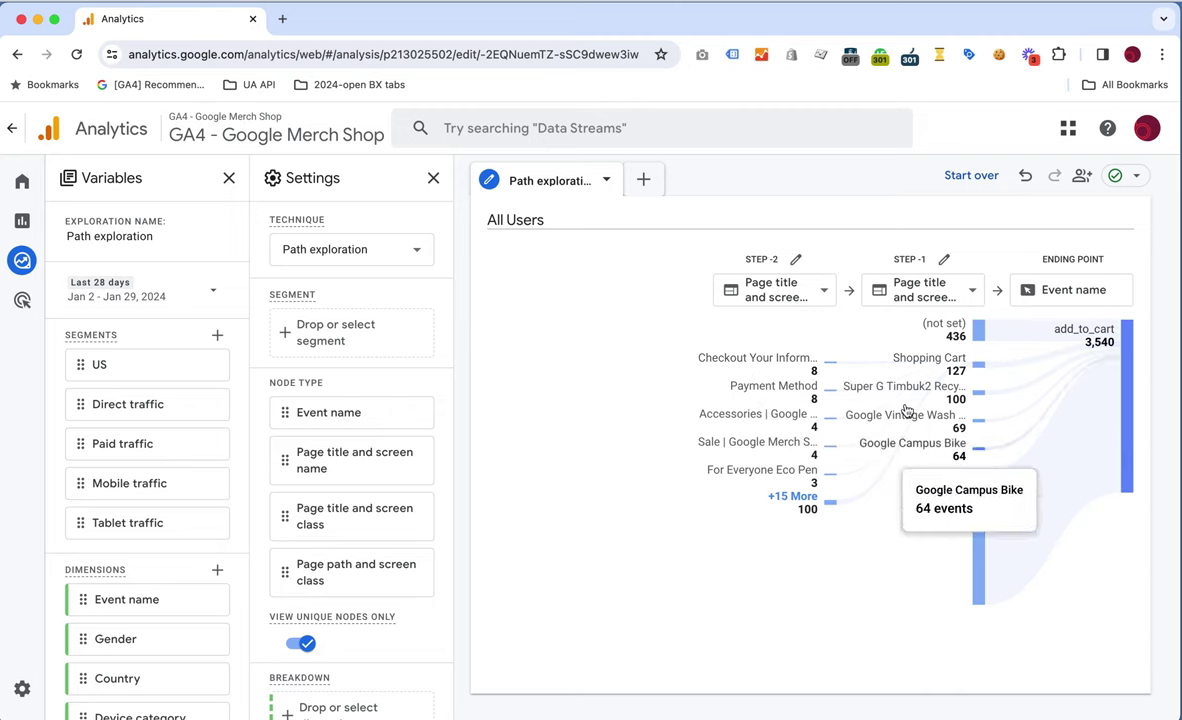
{"action": "mouse_move", "coordinate": [883, 390]}
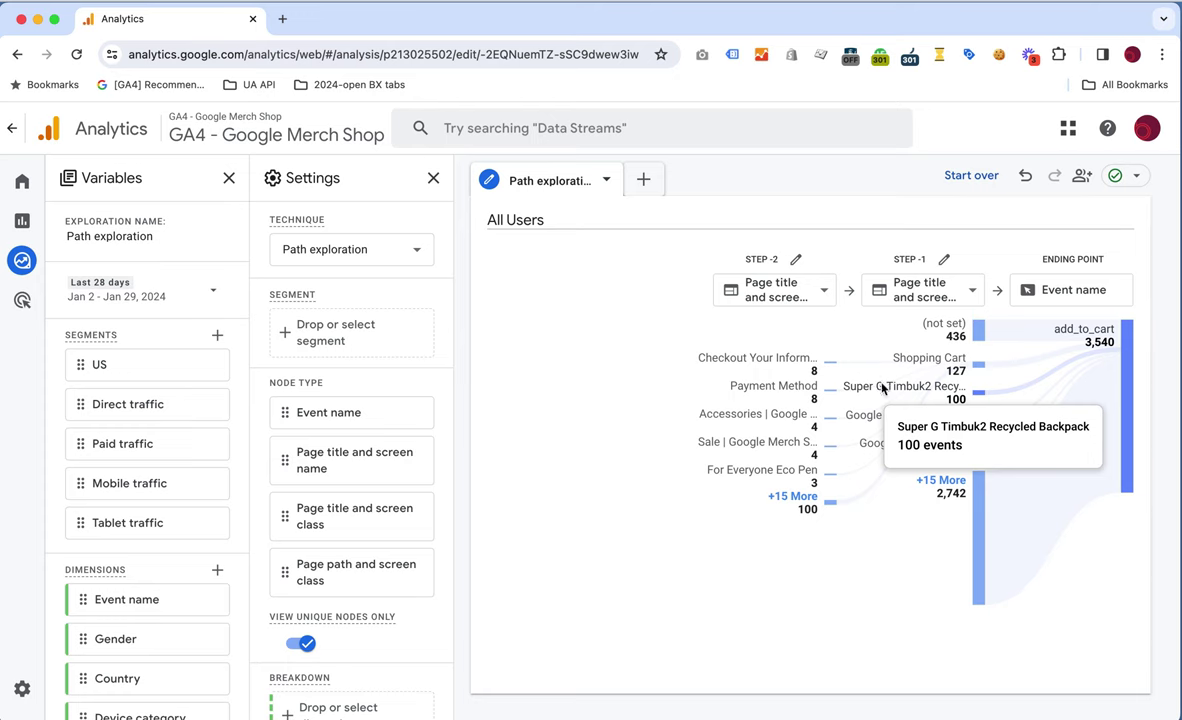
{"action": "left_click", "coordinate": [883, 390]}
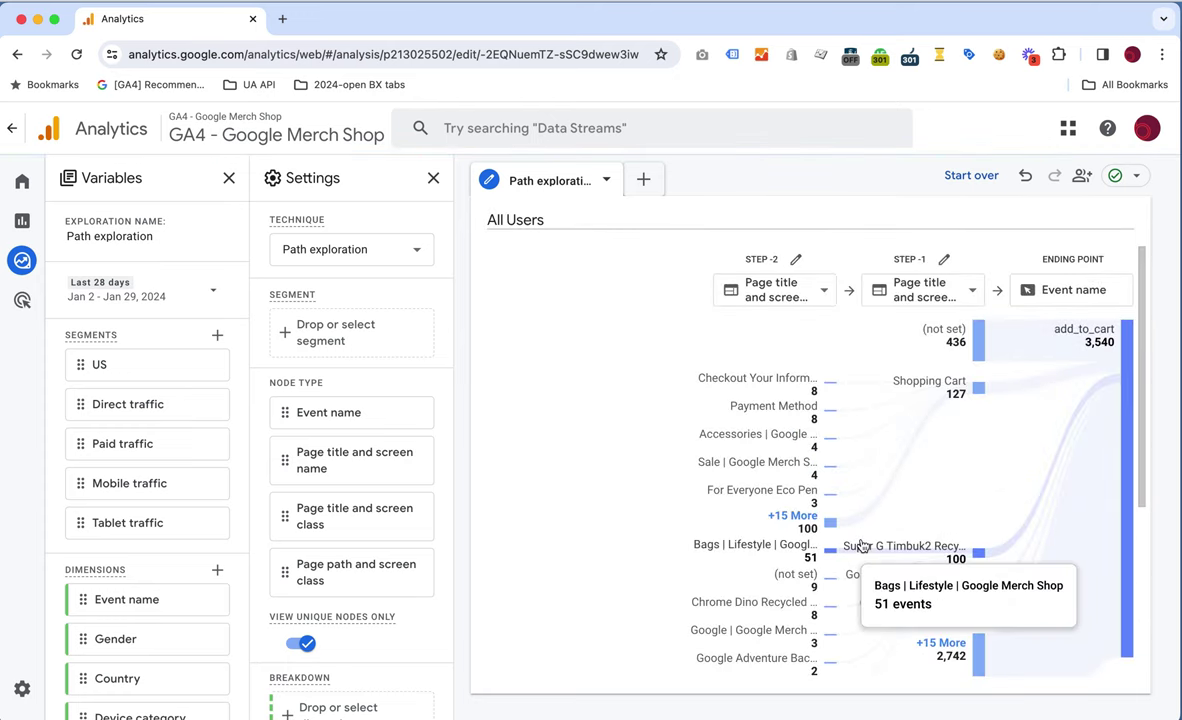
{"action": "scroll", "coordinate": [870, 541], "scroll_direction": "down", "scroll_amount": 1}
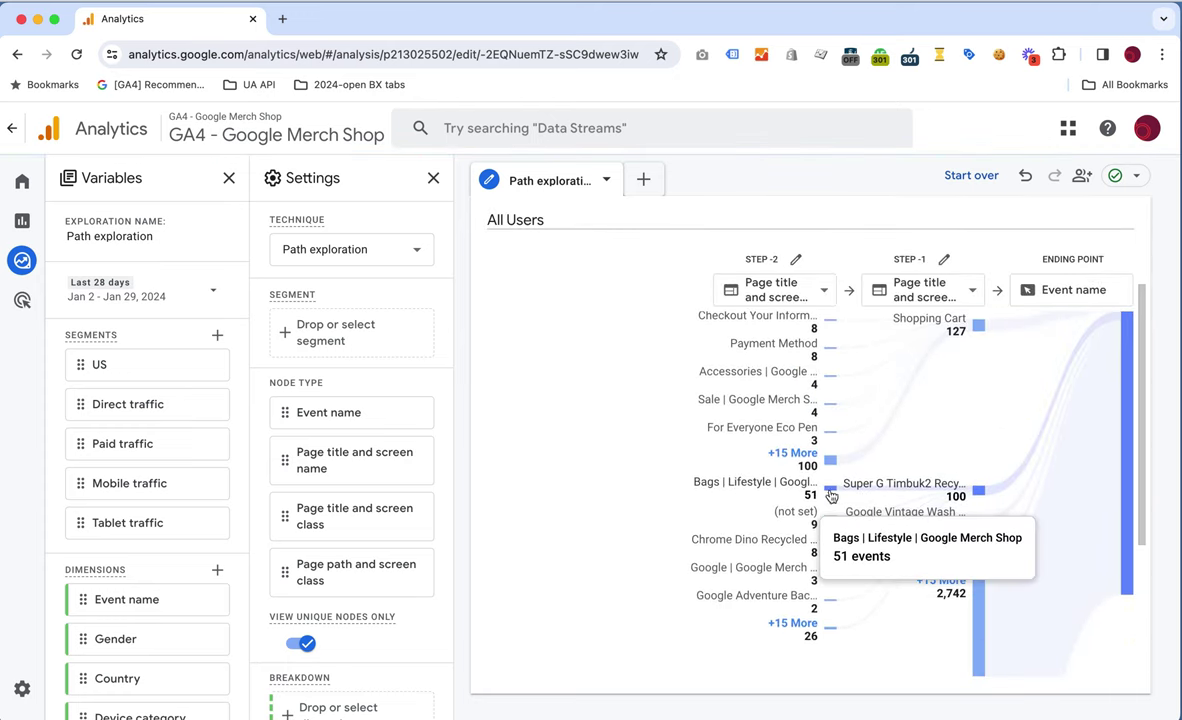
{"action": "left_click", "coordinate": [769, 493]}
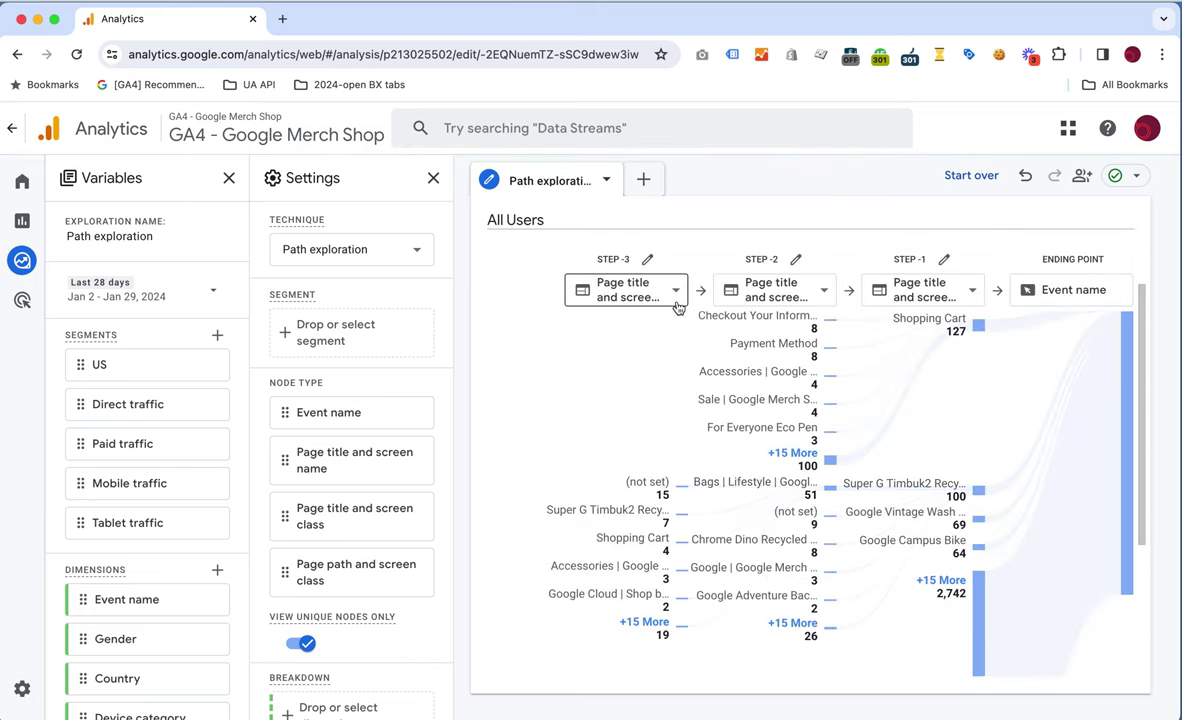
Show event names at step -3, then clear the exploration.
{"action": "left_click", "coordinate": [645, 292]}
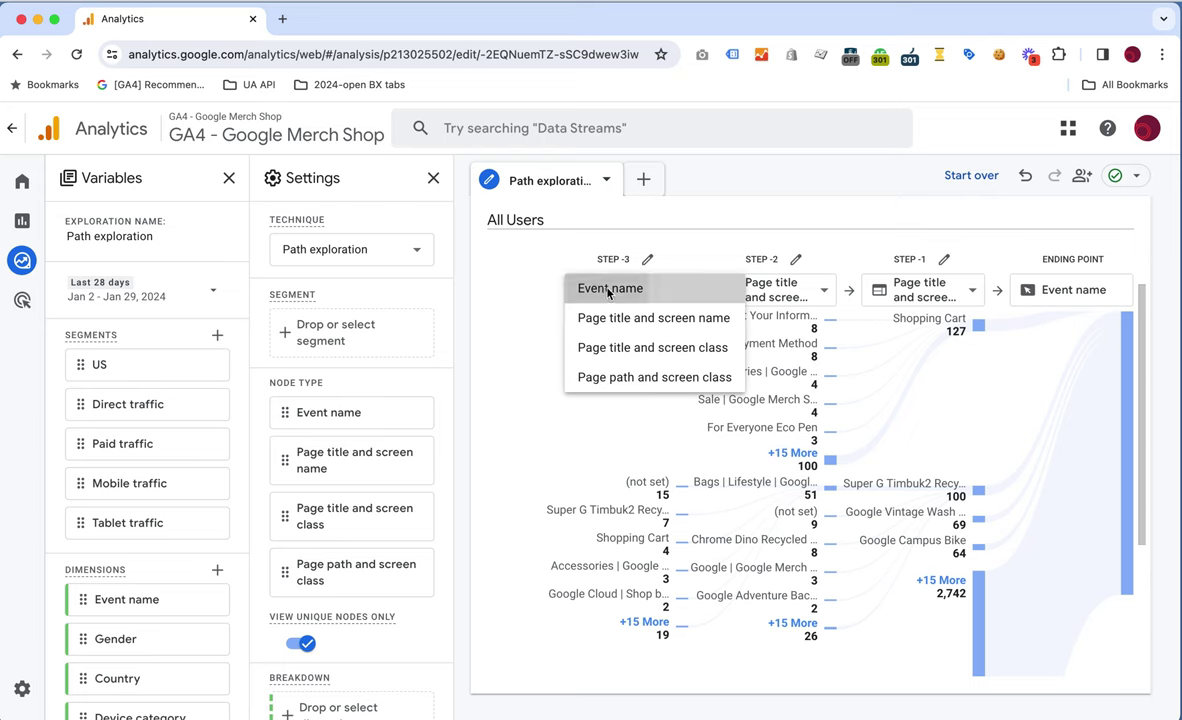
{"action": "left_click", "coordinate": [610, 290]}
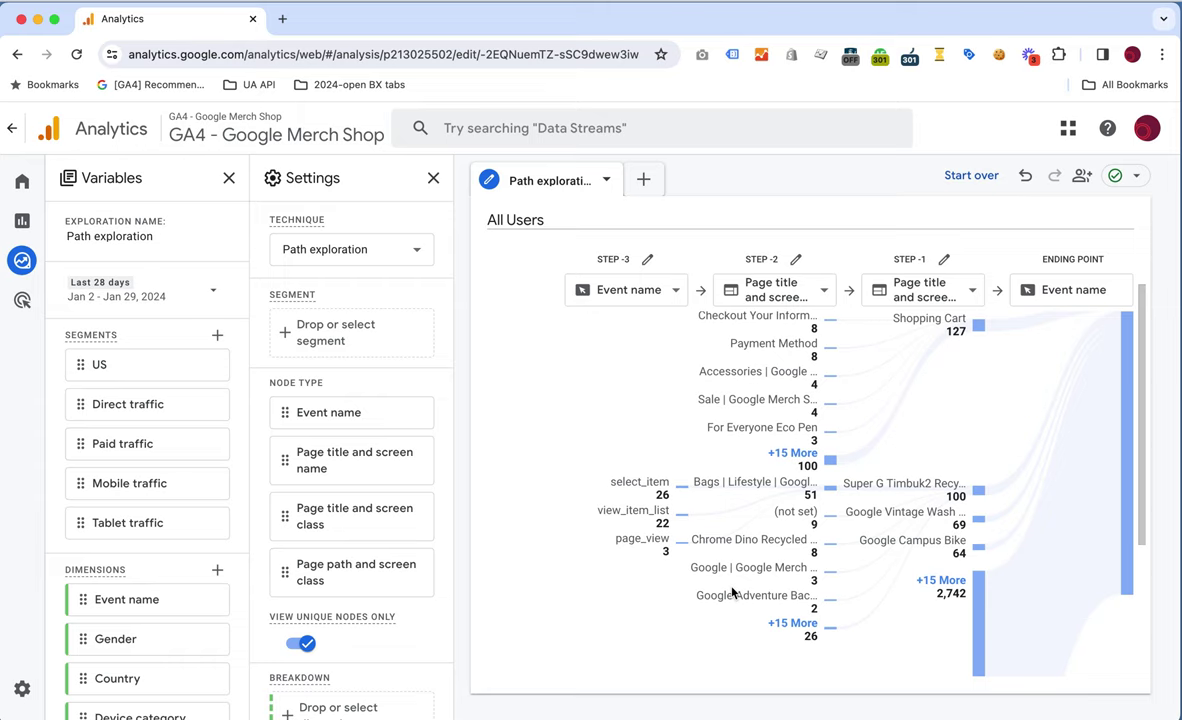
{"action": "left_click", "coordinate": [975, 175]}
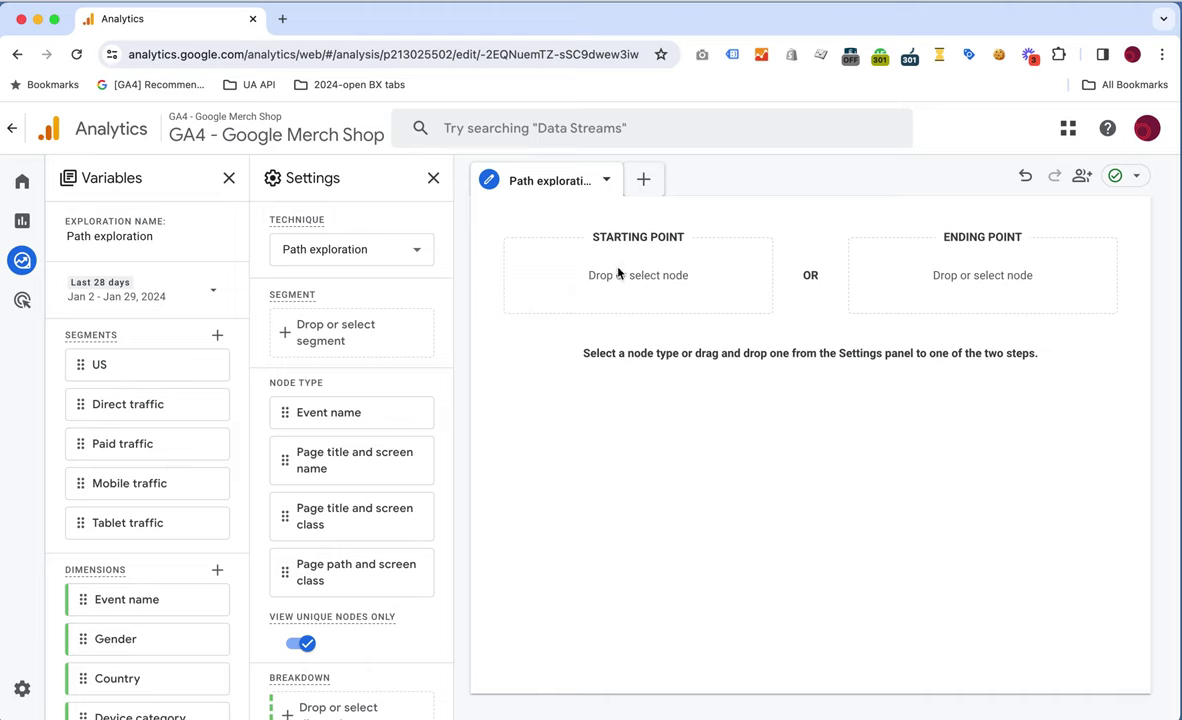
Set the starting point to the page title Sale | Google Merch Shop.
{"action": "left_click", "coordinate": [619, 273]}
{"action": "left_click", "coordinate": [672, 336]}
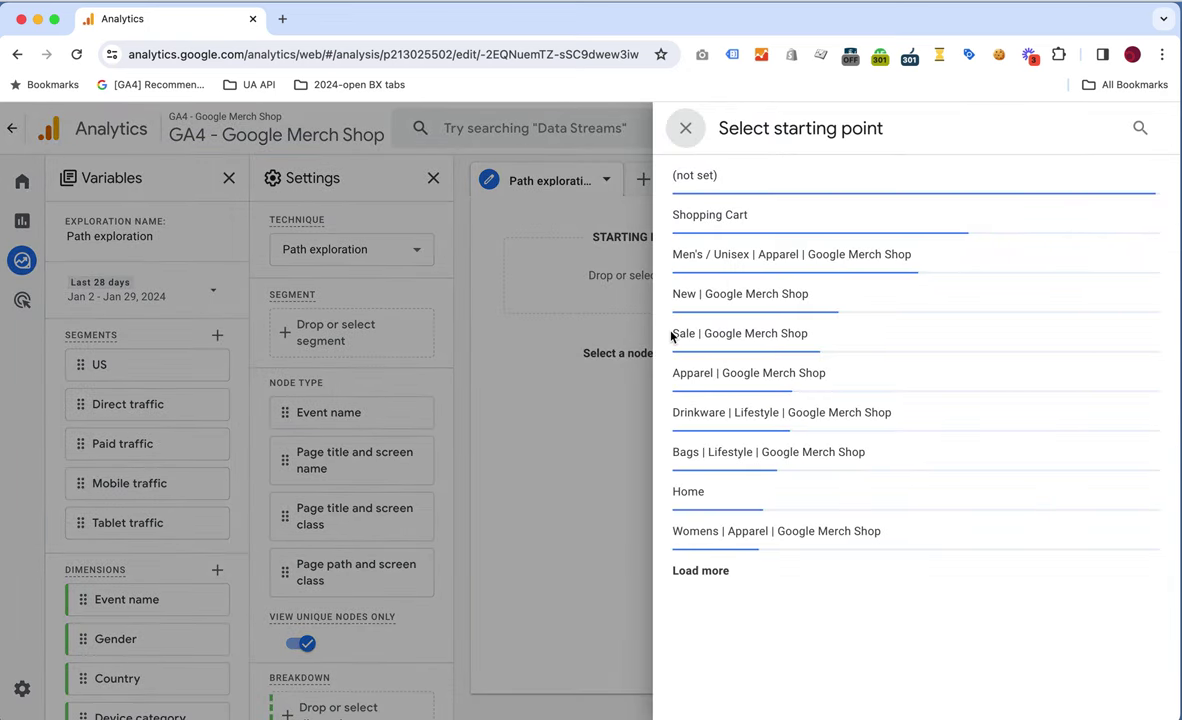
{"action": "left_click", "coordinate": [672, 336]}
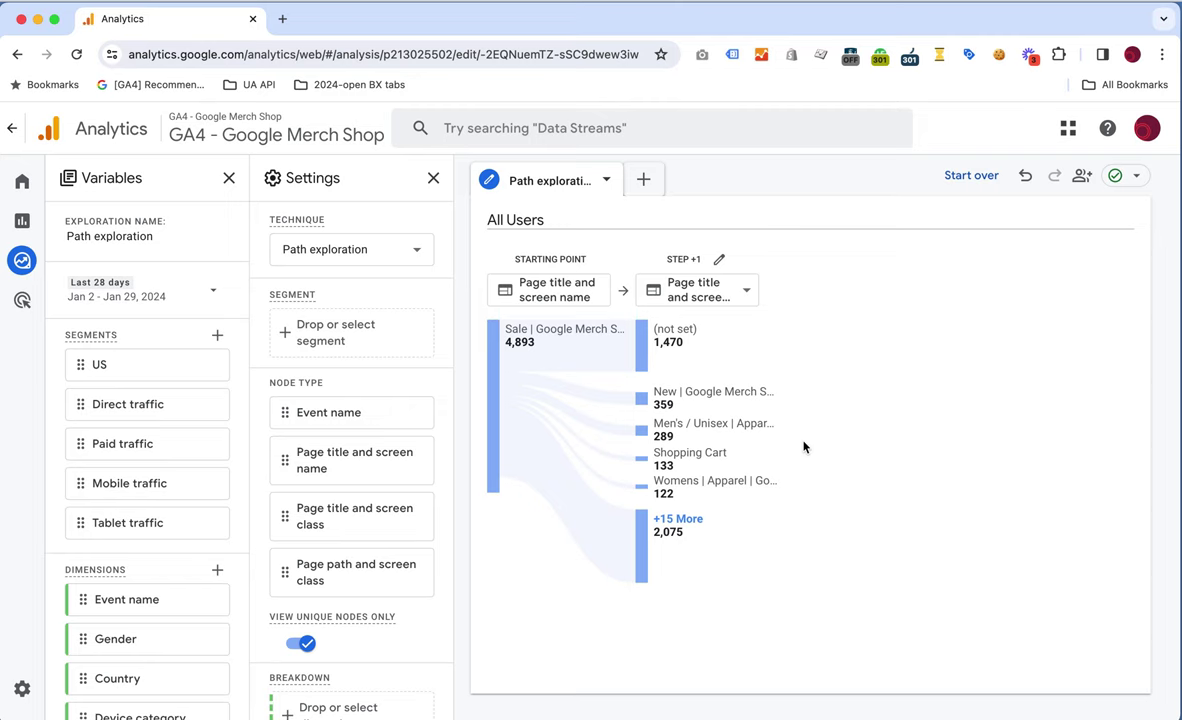
Expand the New | Google Merch Shop node at step +1 to add step +2.
{"action": "mouse_move", "coordinate": [723, 397]}
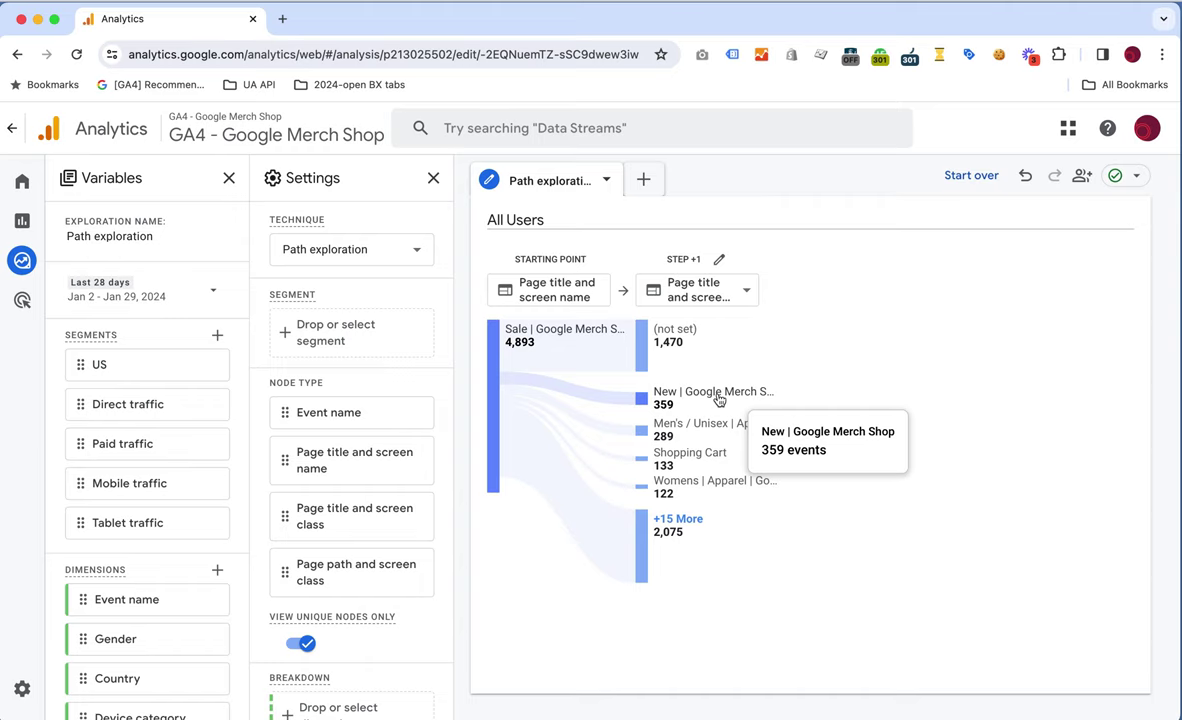
{"action": "left_click", "coordinate": [719, 398]}
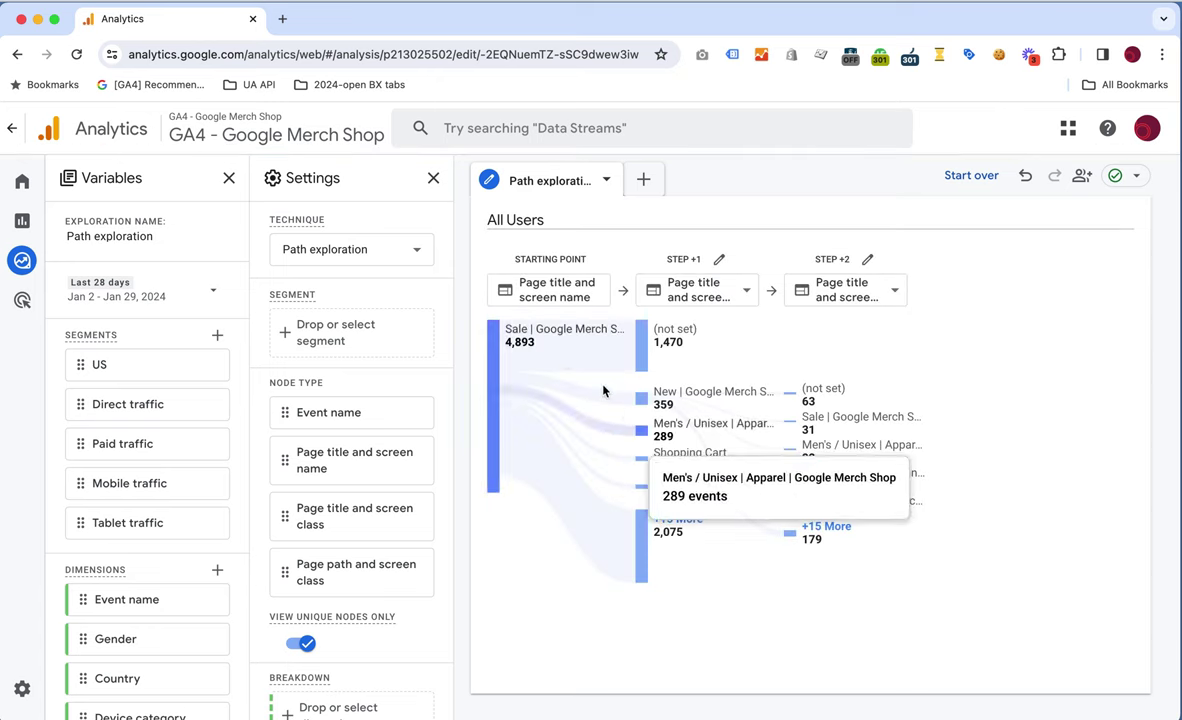